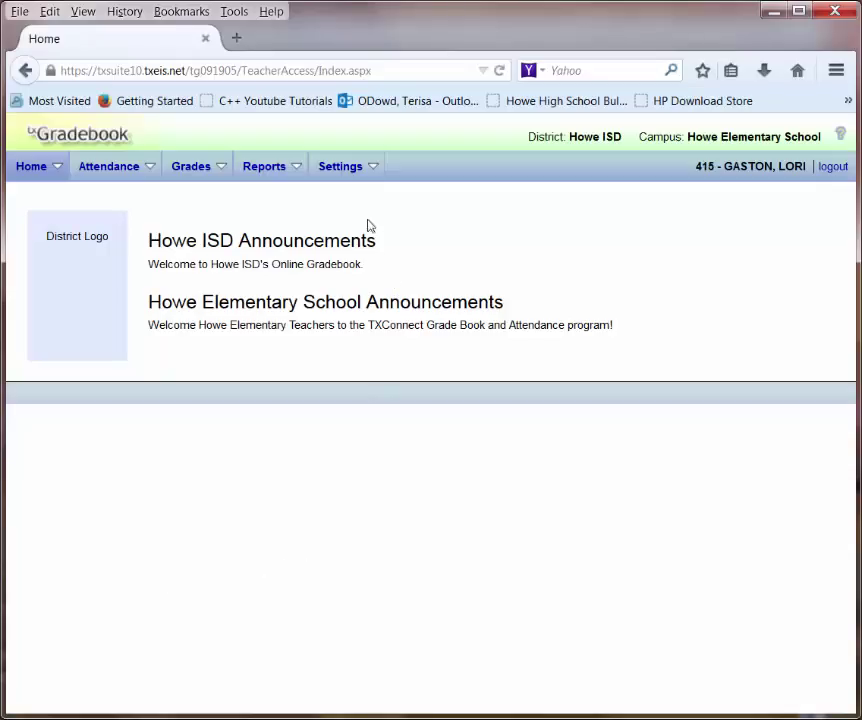
- Open the Administer Assignments page and select the course section 02 READING (0313-02)
mouse_move(350, 183)
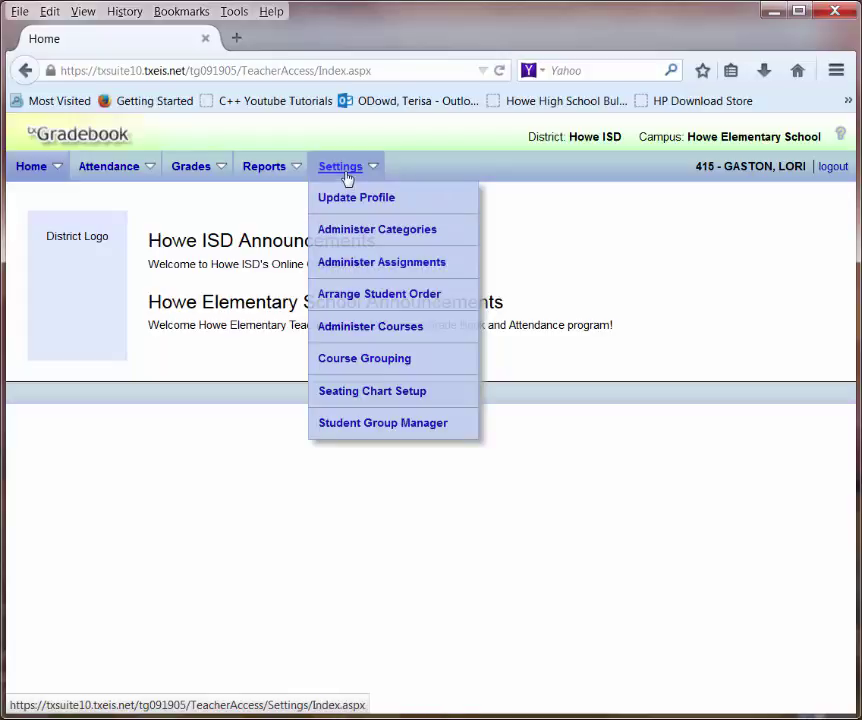
click(354, 264)
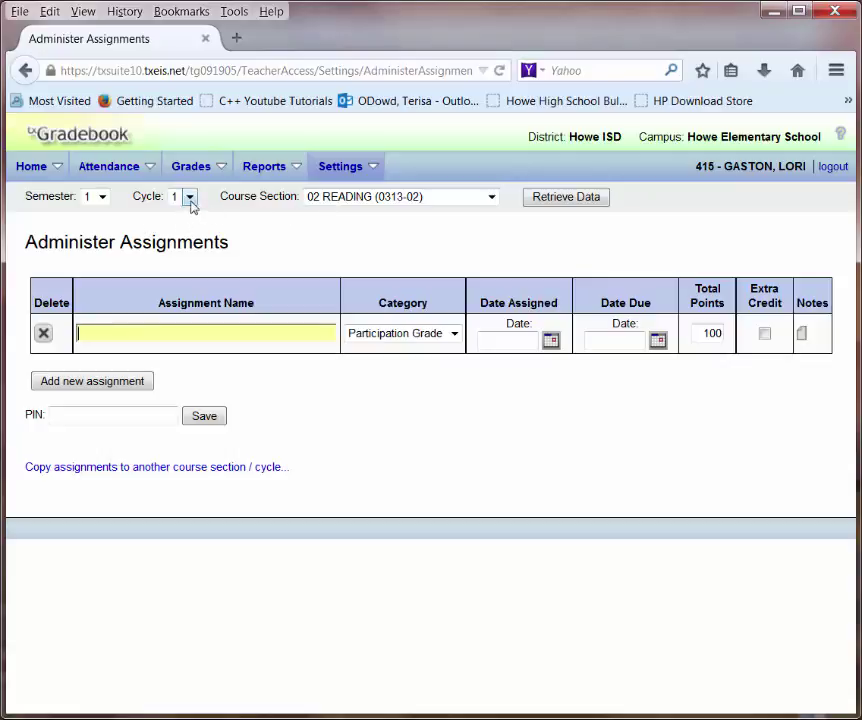
click(347, 198)
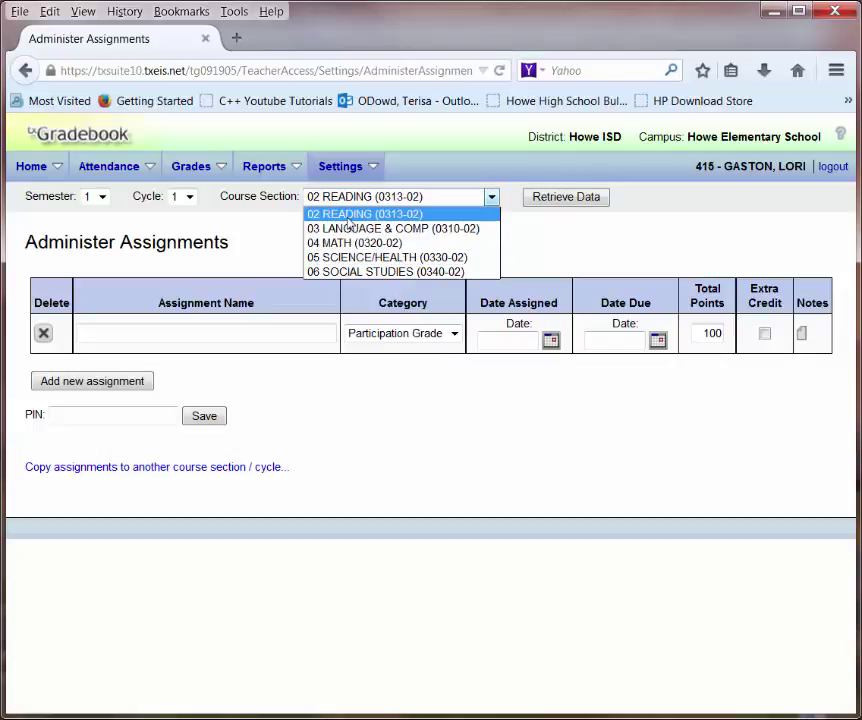
click(348, 216)
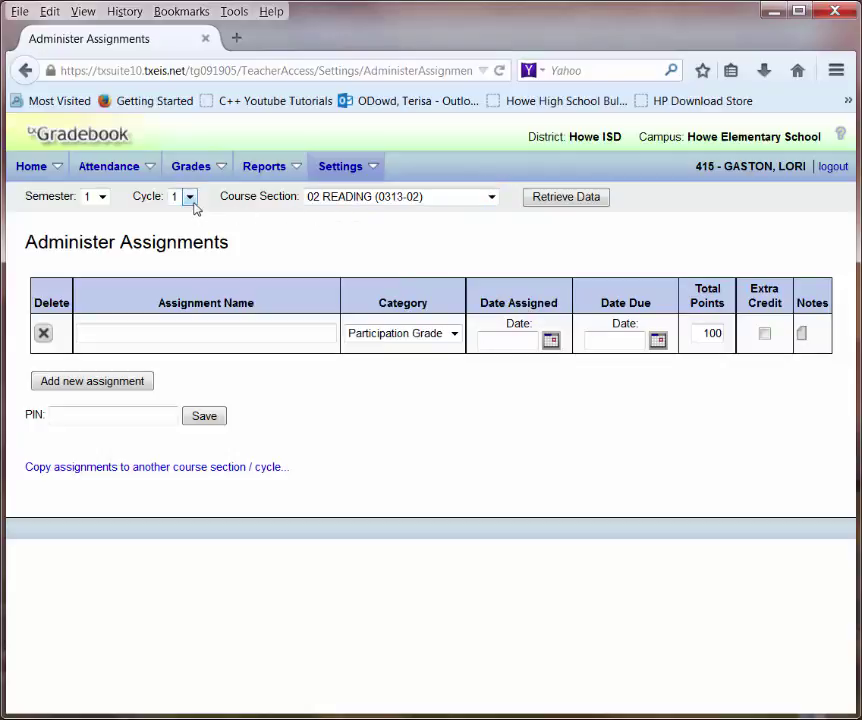
- Name the first assignment "Worksheet - Main idea" and set its category to Daily
click(102, 332)
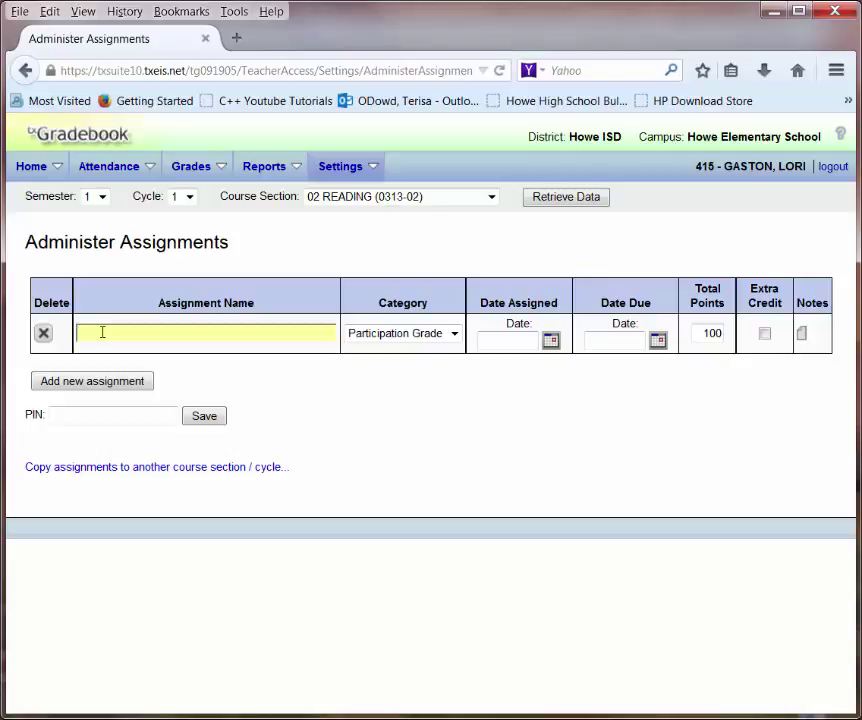
text(Worksheet - Main idea)
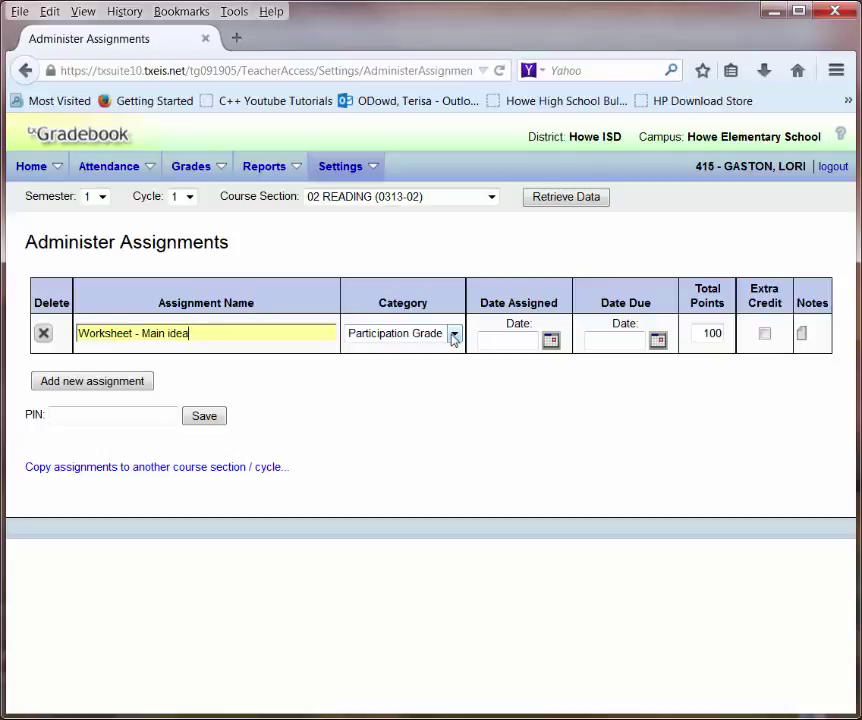
click(453, 336)
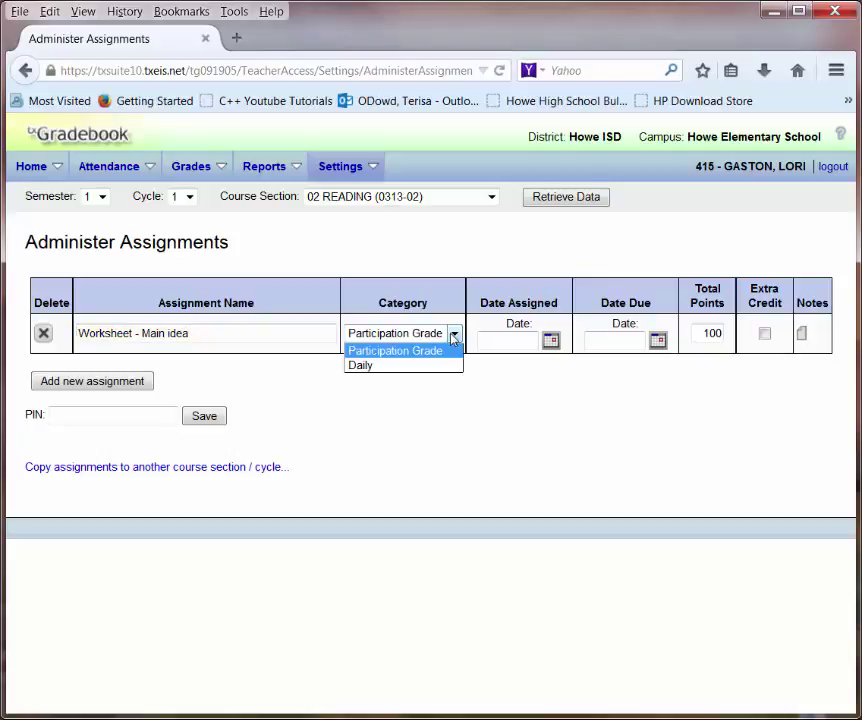
click(397, 366)
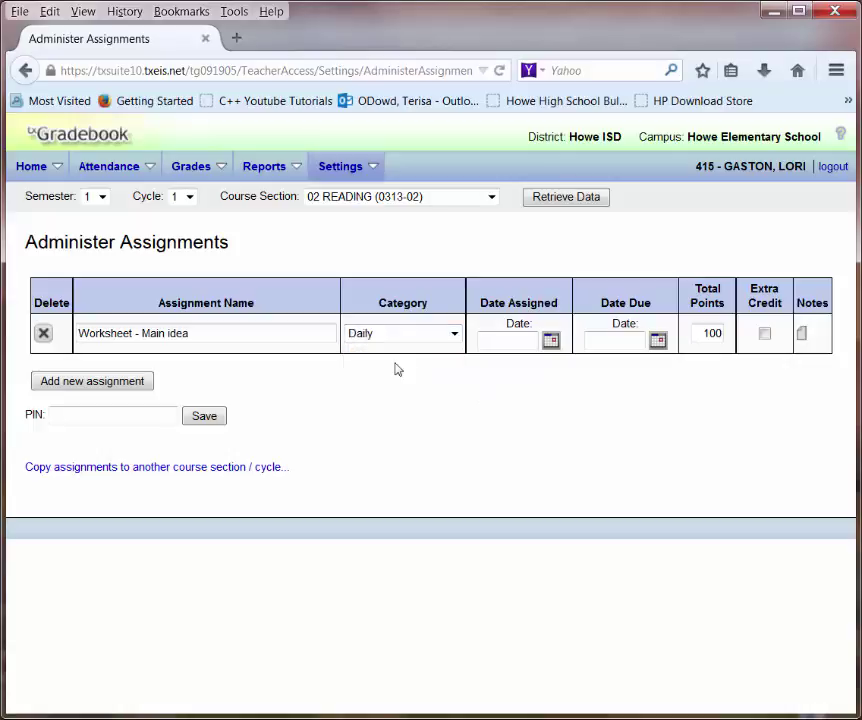
- Set the worksheet assignment's date assigned to 9/2/2014 and its date due to 9/3/2014
click(552, 342)
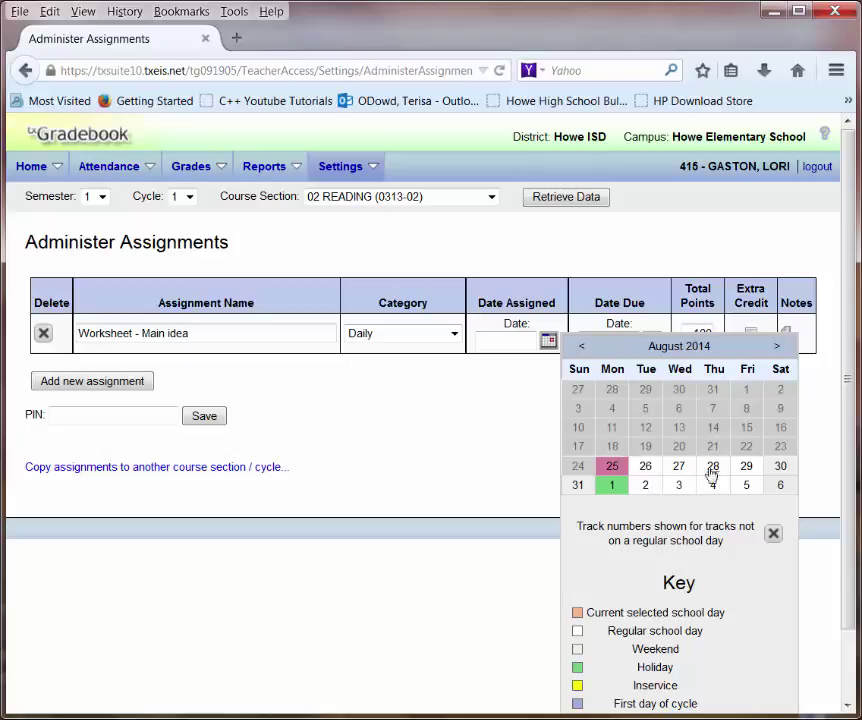
click(779, 348)
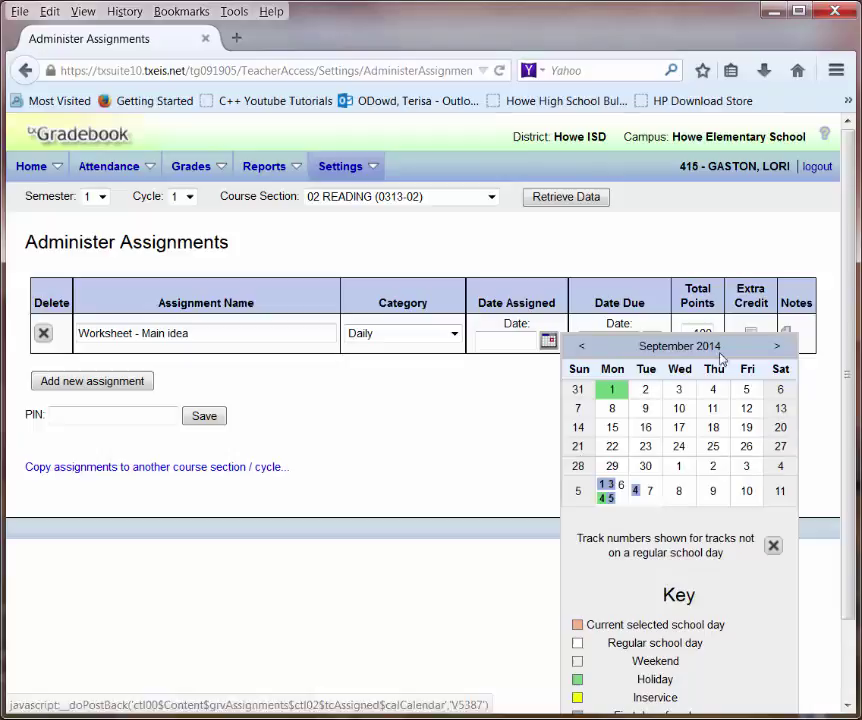
click(646, 393)
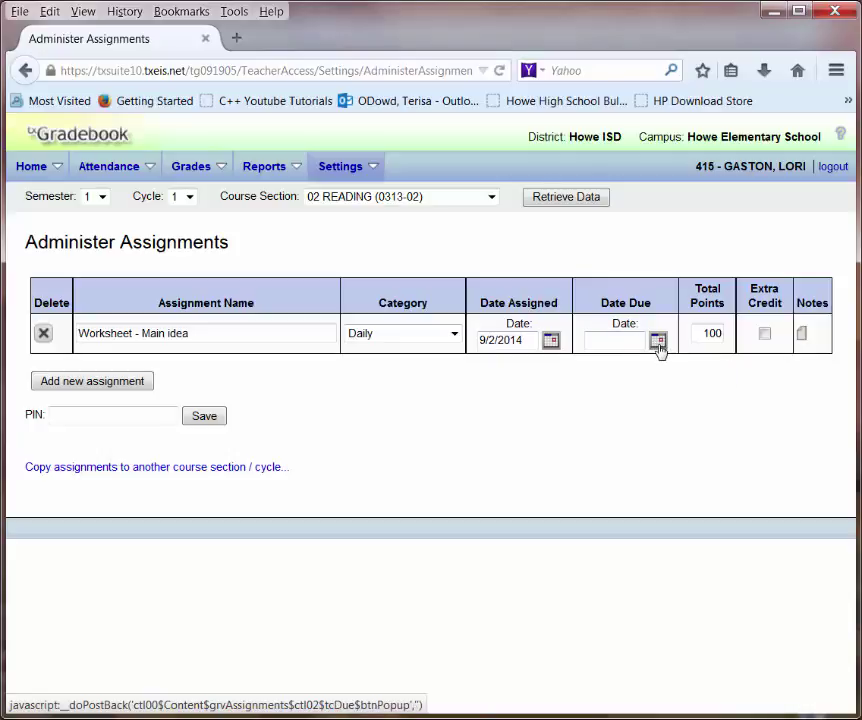
click(658, 342)
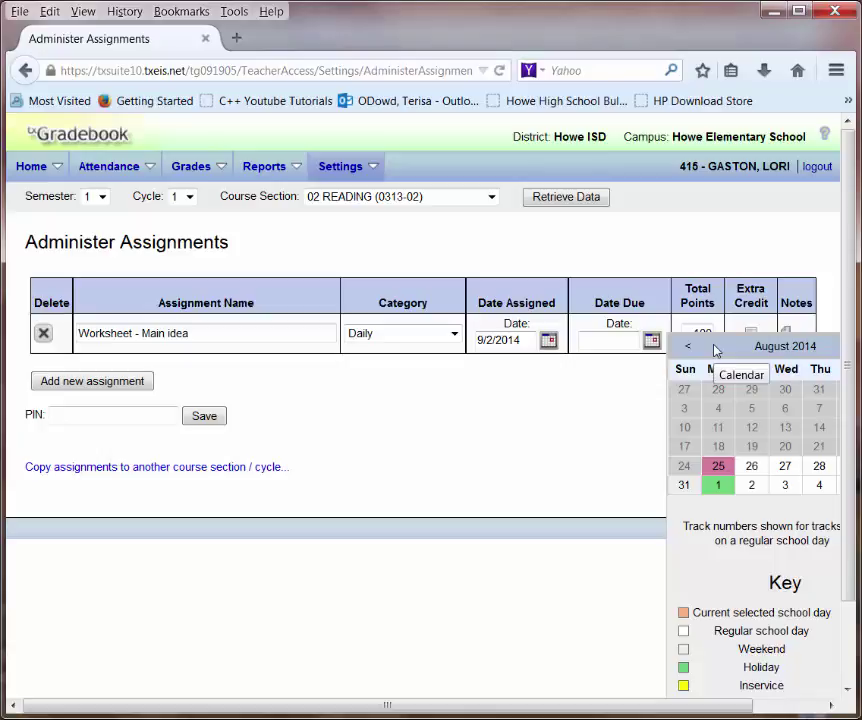
drag(715, 349, 588, 366)
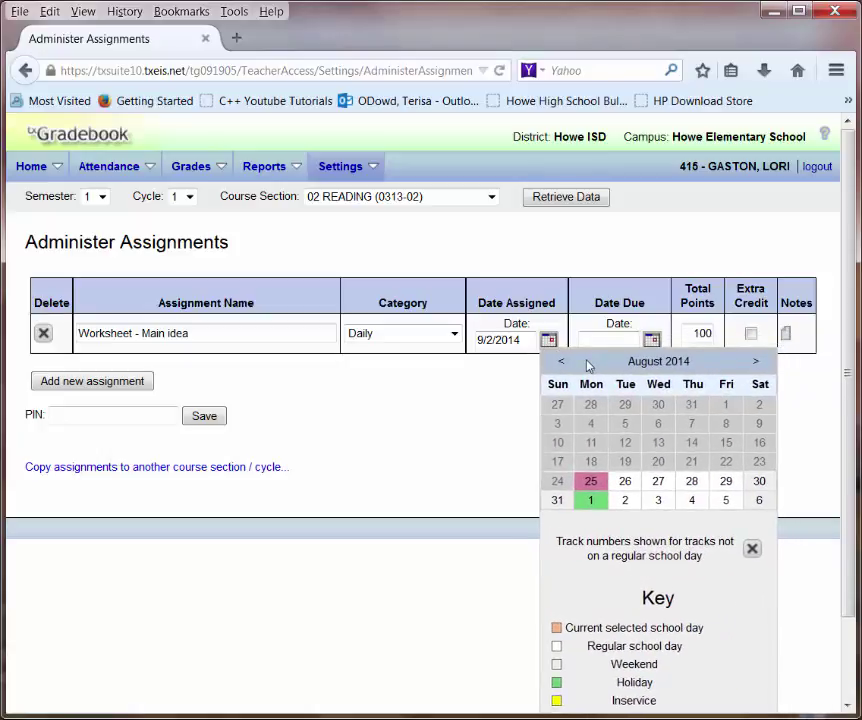
click(659, 501)
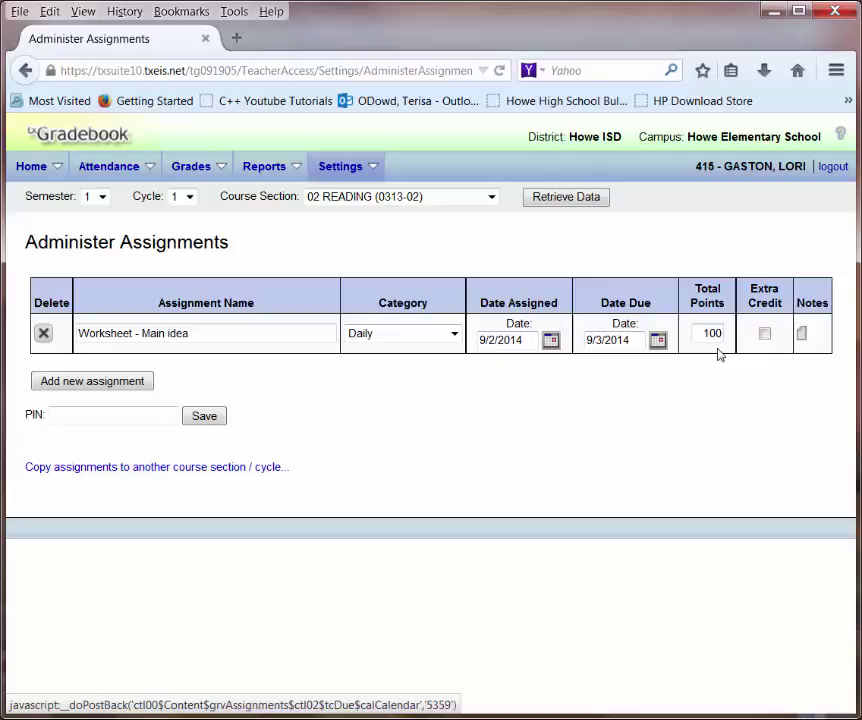
- Add the note "This assignment will be completed in class." to the worksheet assignment
click(803, 336)
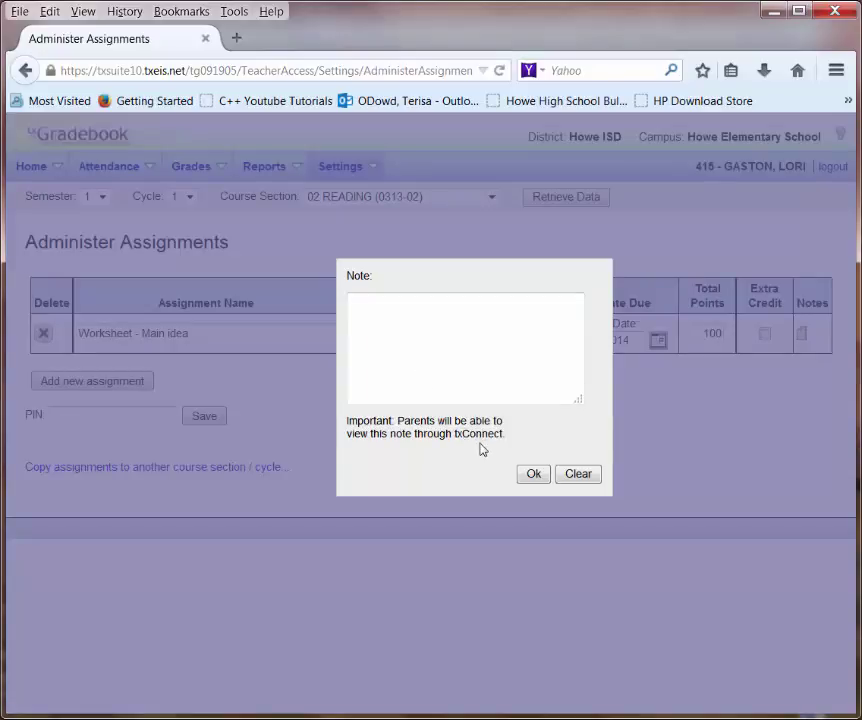
click(391, 321)
text(Th)
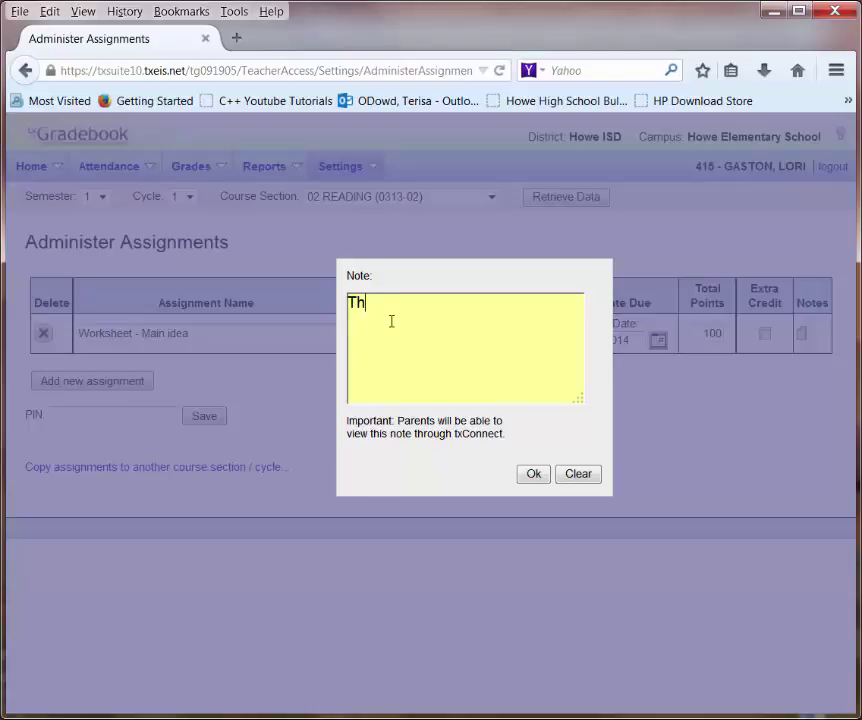
text(is assignment will be co)
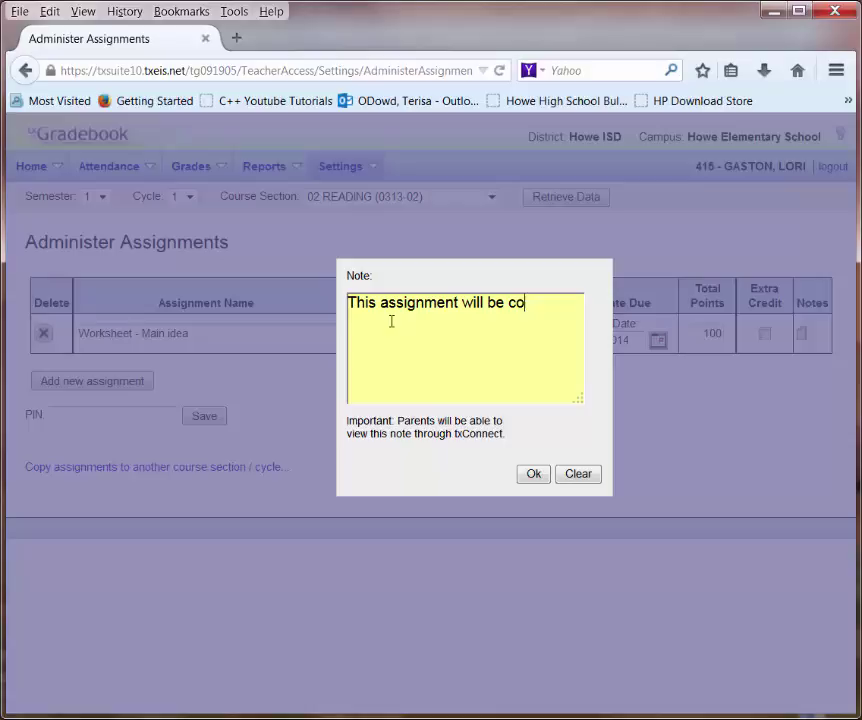
text(mpleted in class.)
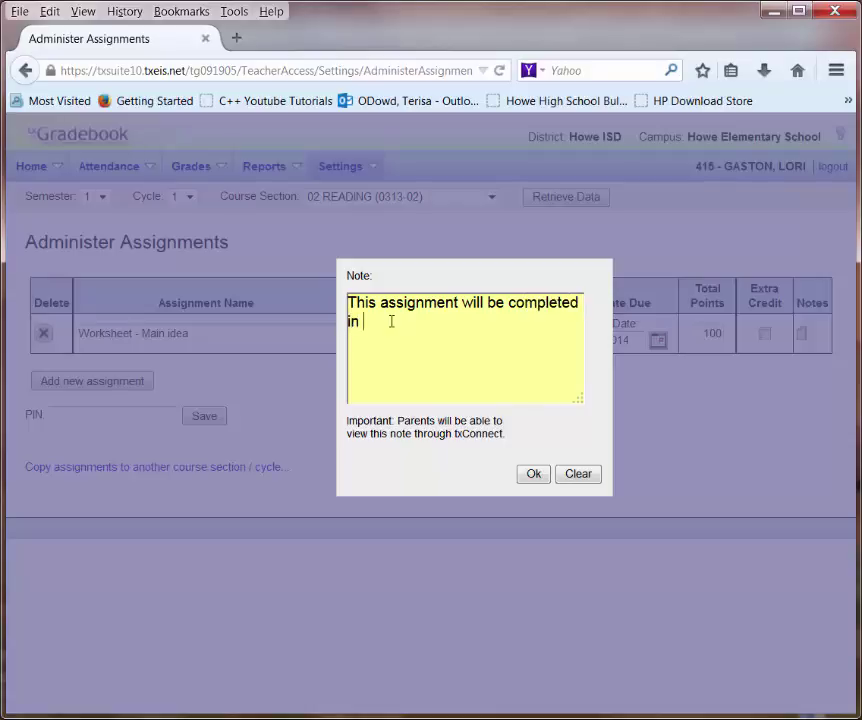
click(535, 476)
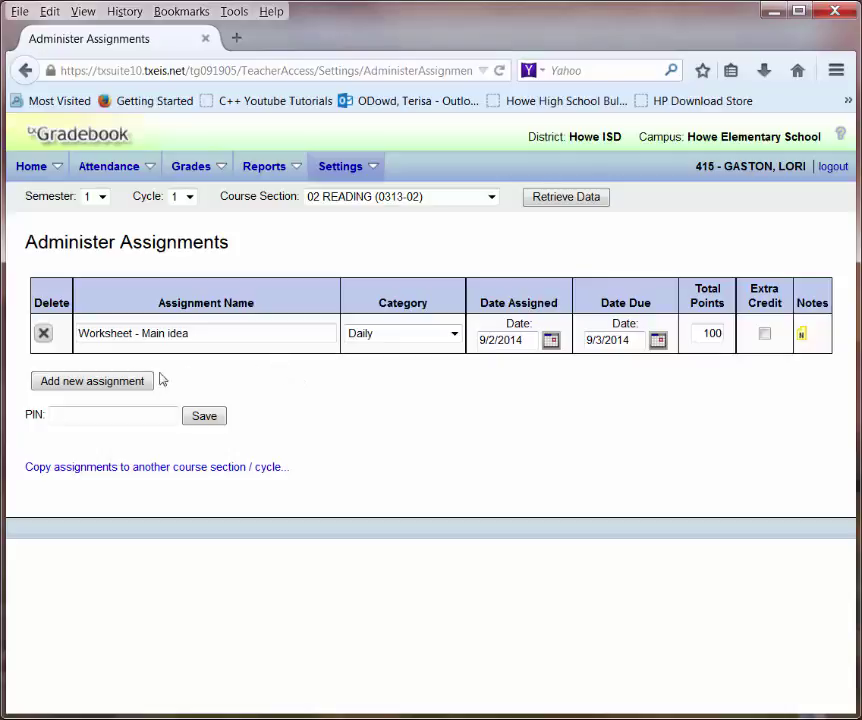
- Try to save with the PIN while a blank second assignment row is added, and delete that blank row
click(110, 386)
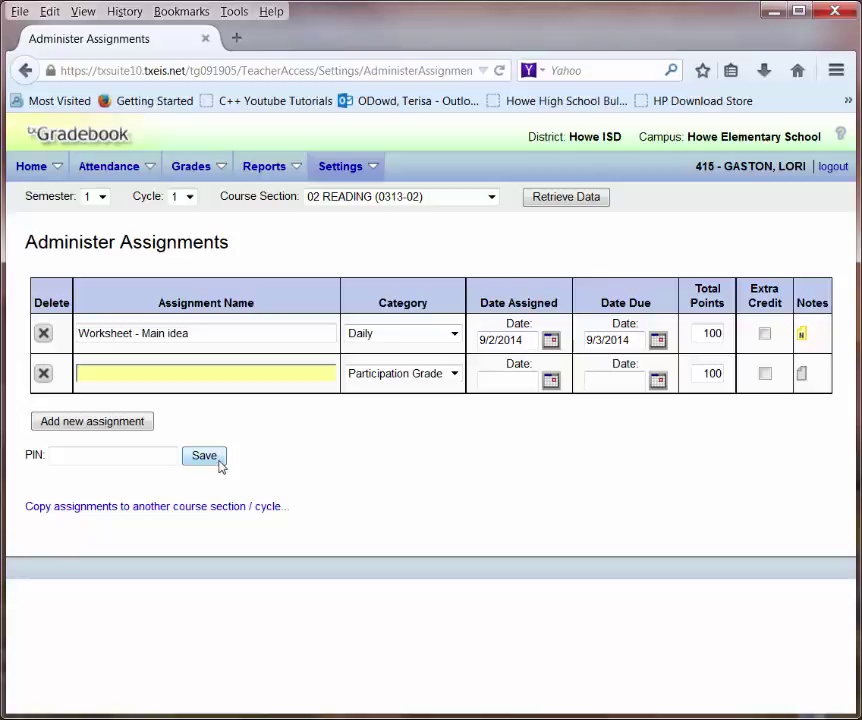
click(89, 453)
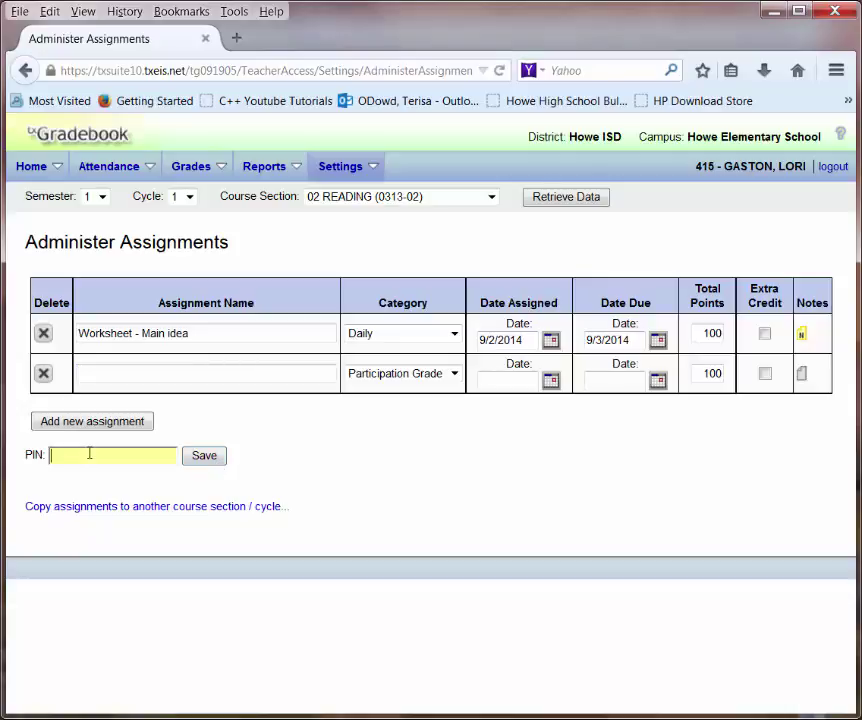
text(****)
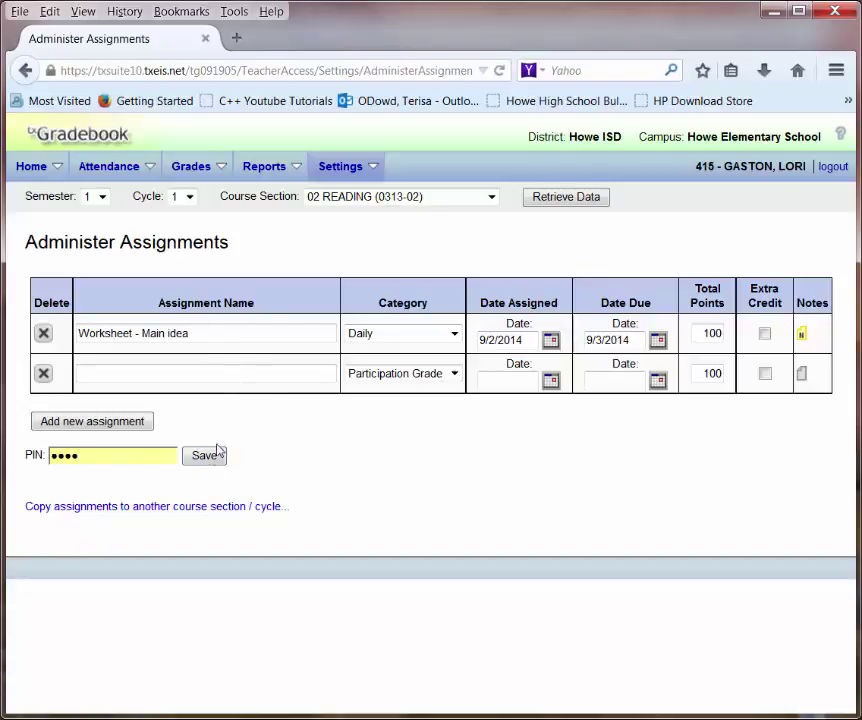
click(188, 455)
click(44, 375)
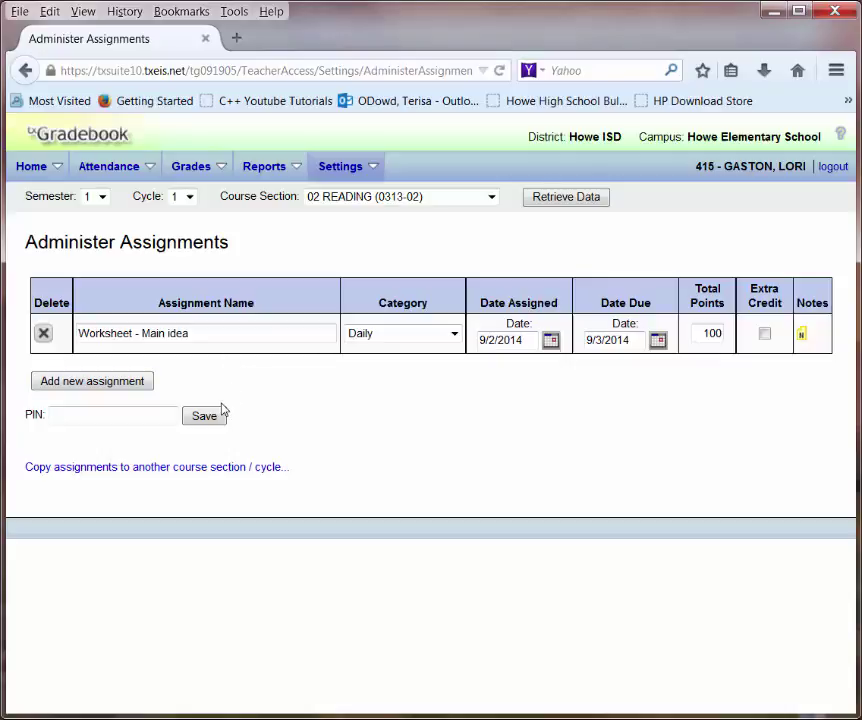
- Enter the PIN and save the reading section's assignments
click(112, 422)
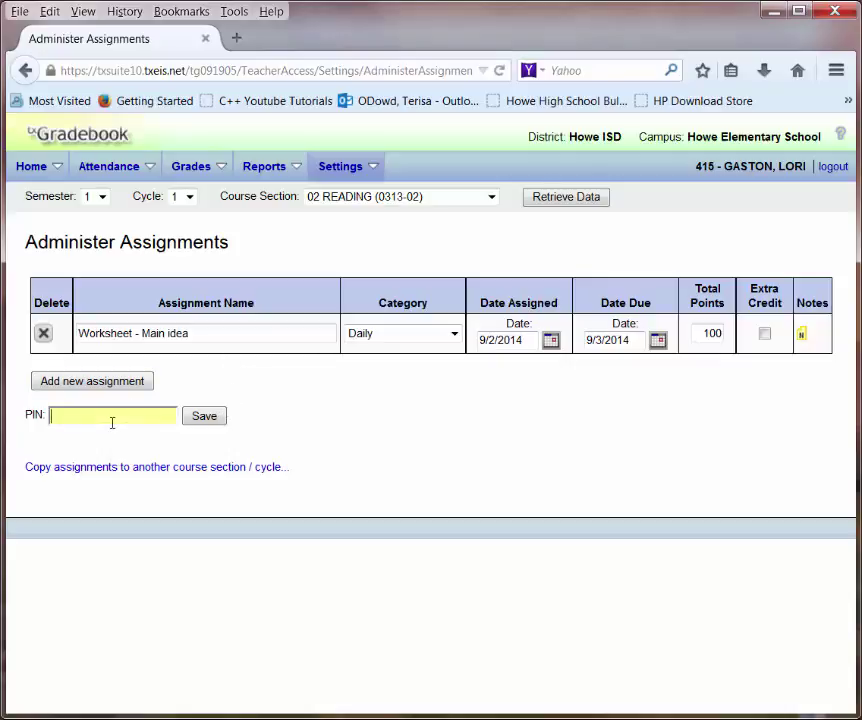
text(••••)
click(212, 418)
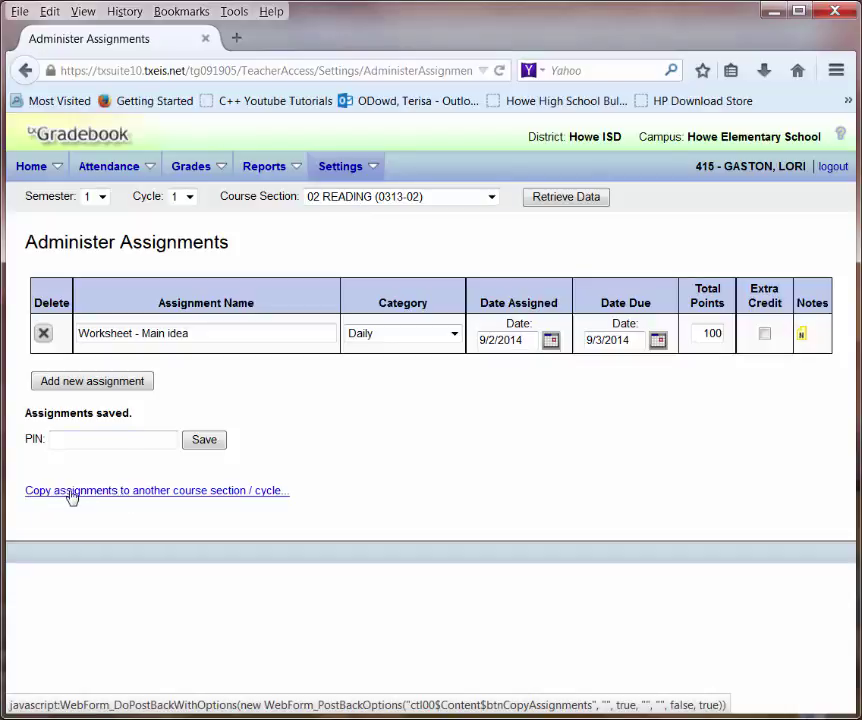
- Examine the options for copying assignments to another course section or cycle, and return to the assignments page
click(172, 495)
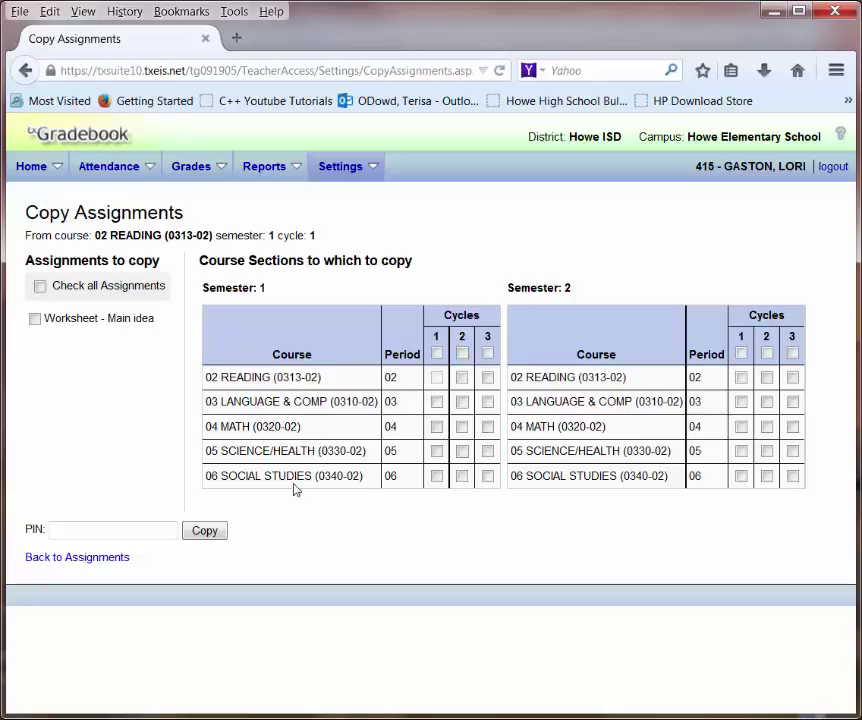
click(61, 561)
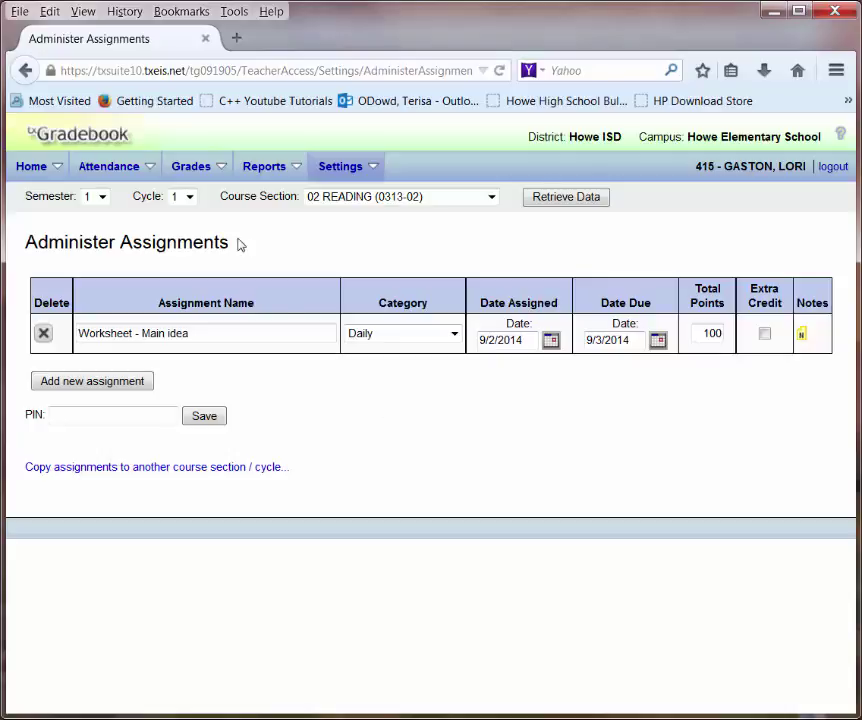
- Open Assignment Grades and retrieve the data for 02 READING (0313-02), semester 1, cycle 1
mouse_move(201, 173)
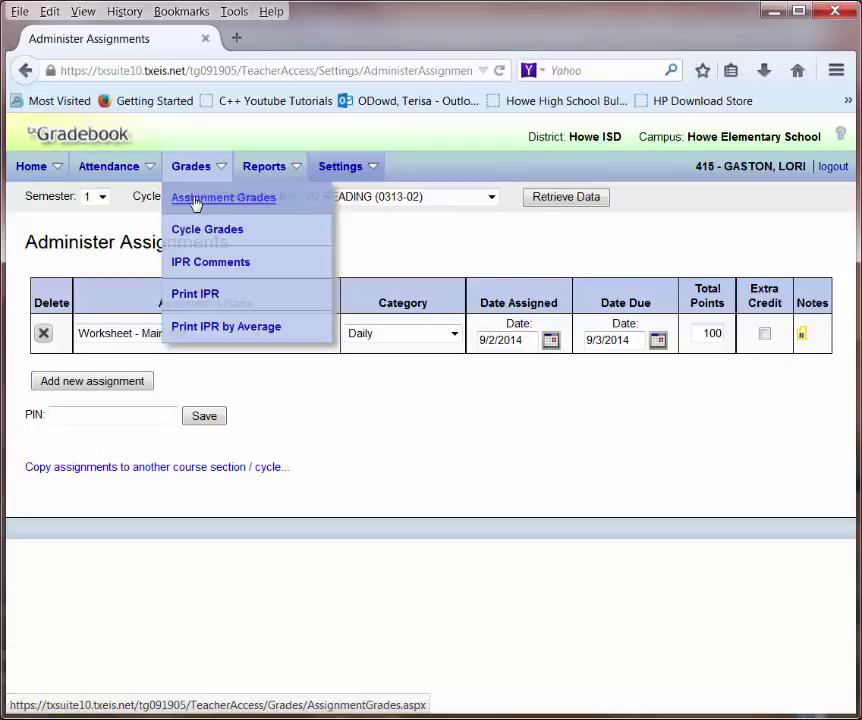
click(196, 205)
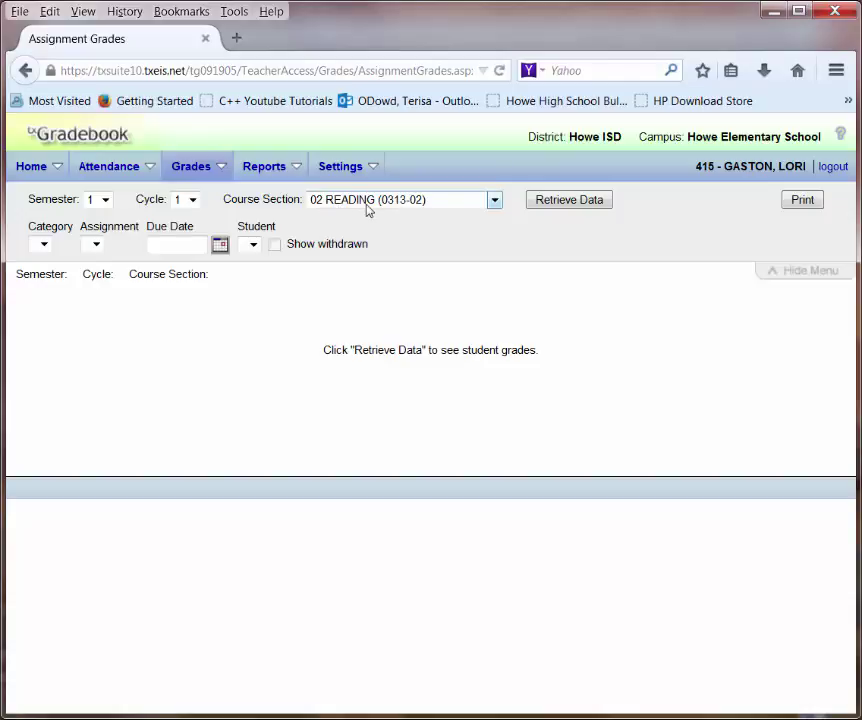
click(560, 203)
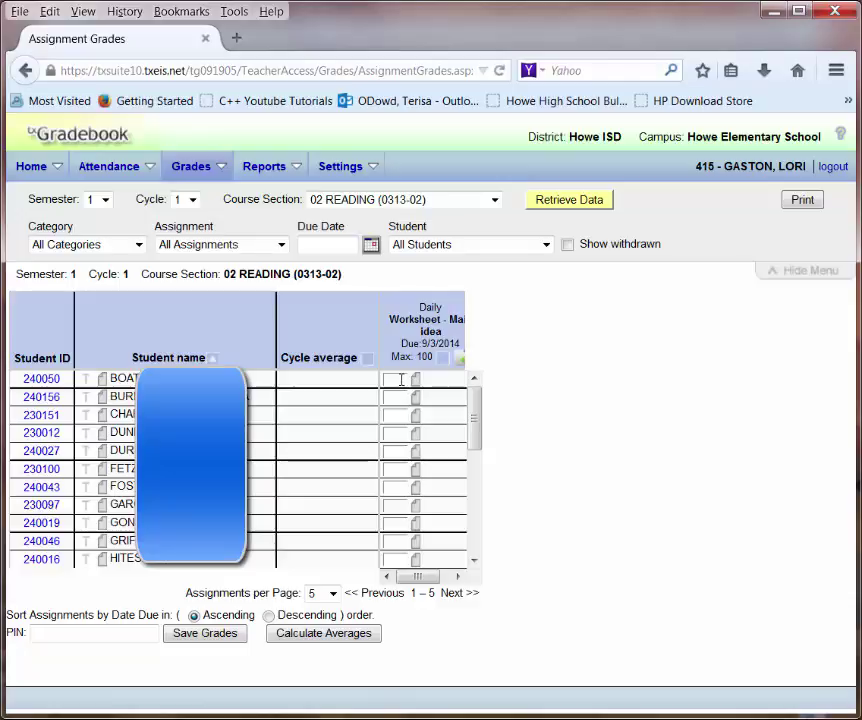
- Enter the grades 100, 98 and 99 for the first three students on the "Worksheet - Main idea" assignment
click(401, 379)
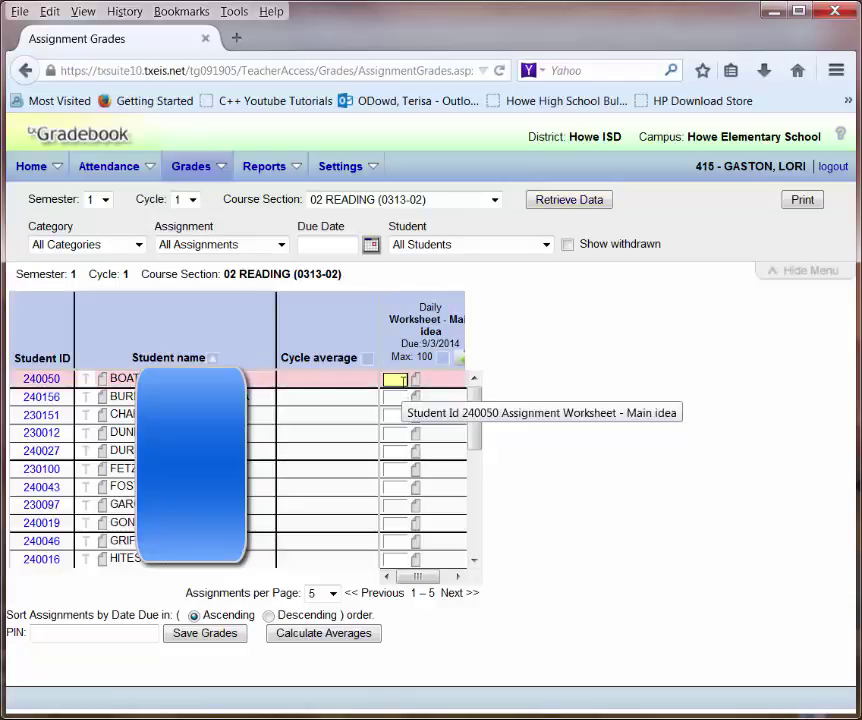
text(100)
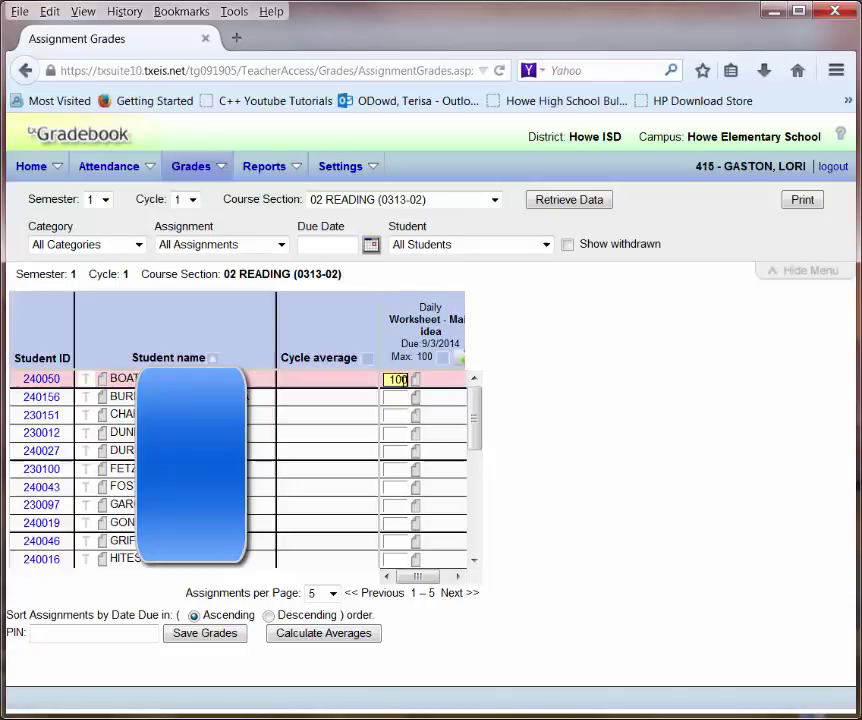
click(400, 396)
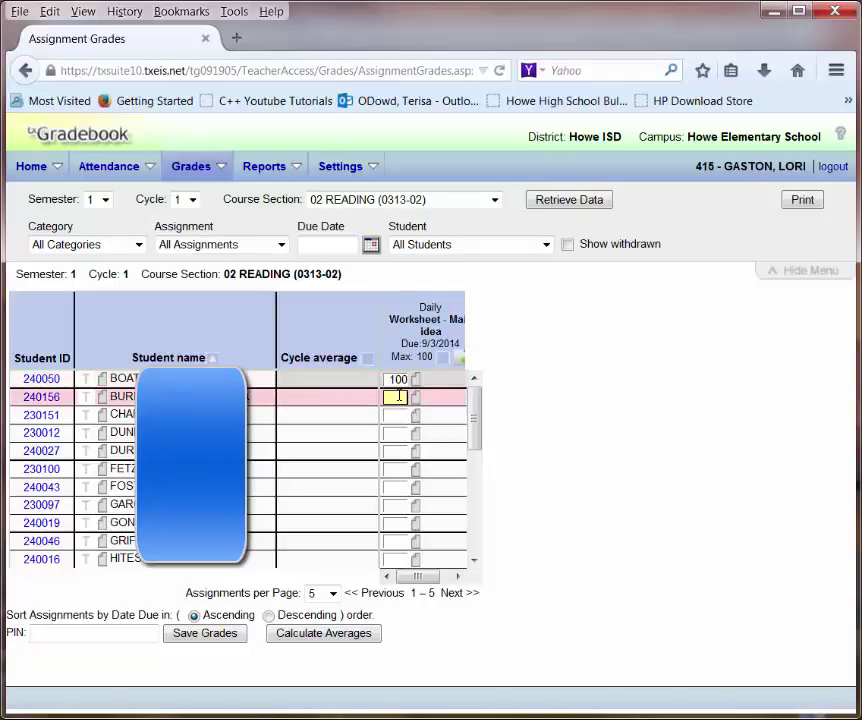
text(98)
click(398, 415)
text(99)
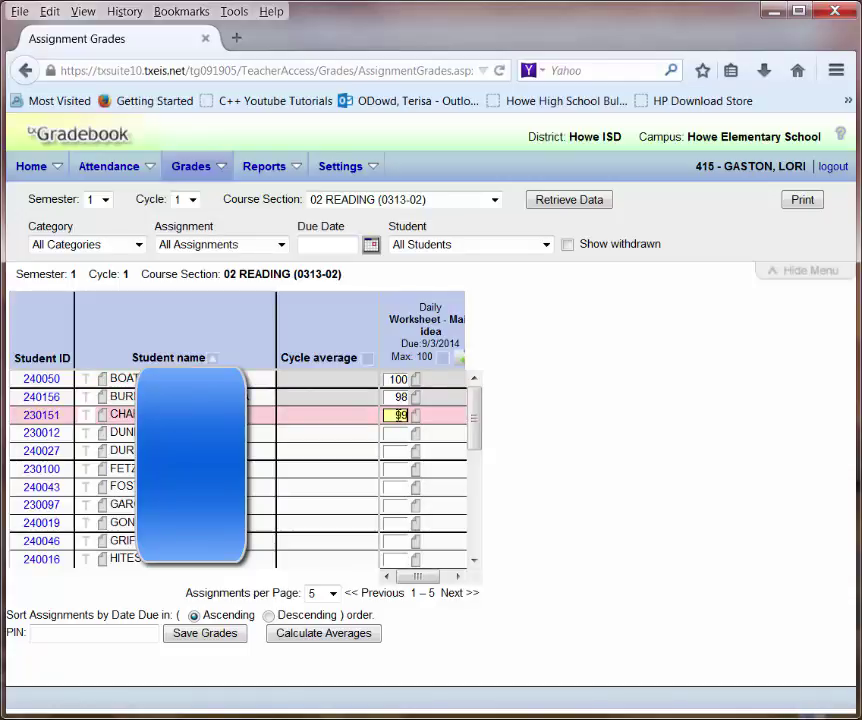
key(Return)
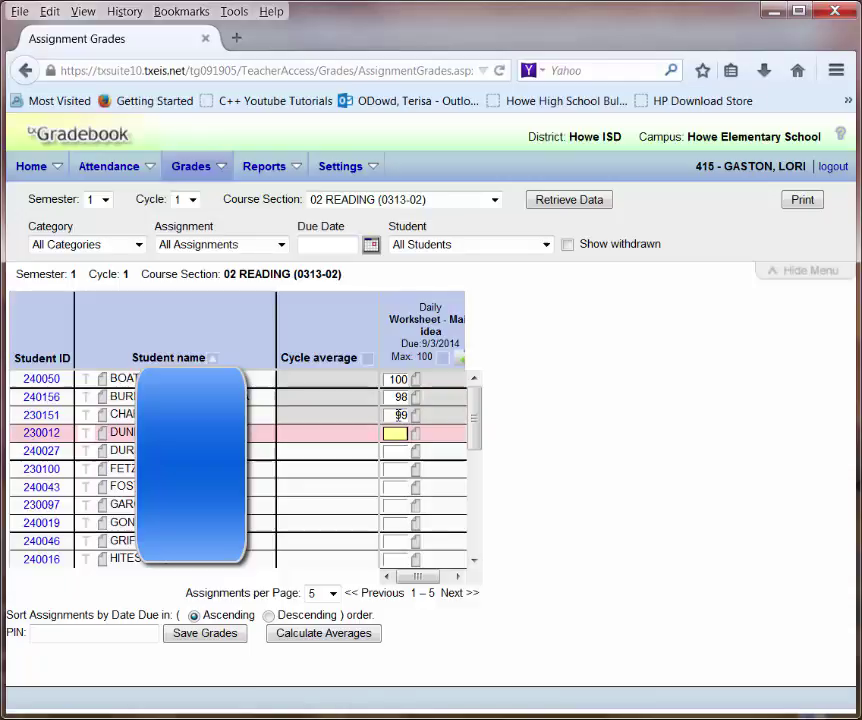
- Enter the grades 78, 98, 100, 10, 10, 100, 32 and 14 for the fourth through eleventh students on the "Worksheet - Main idea" assignment
text(78)
key(Return)
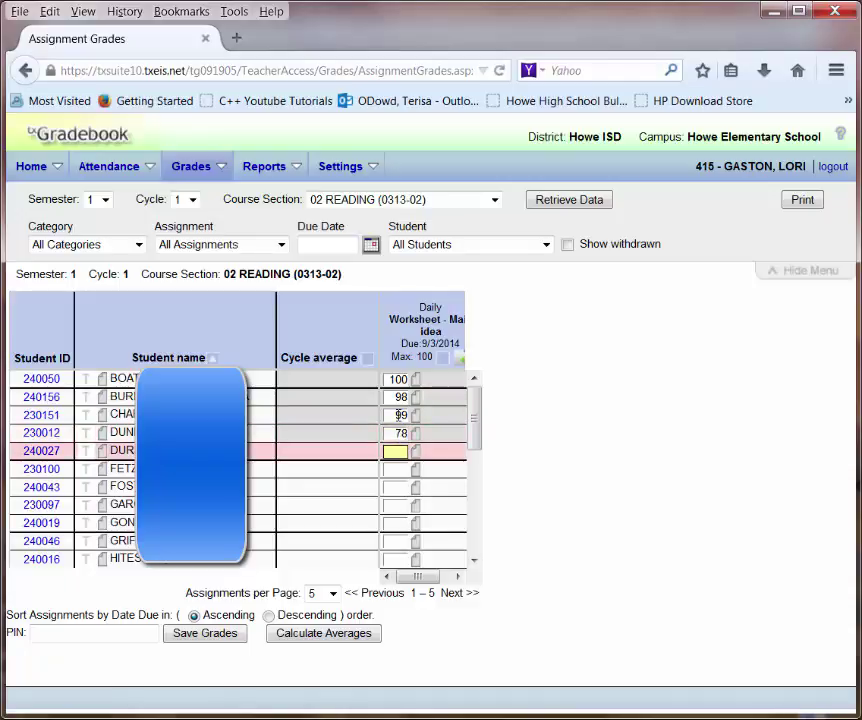
text(98)
key(Return)
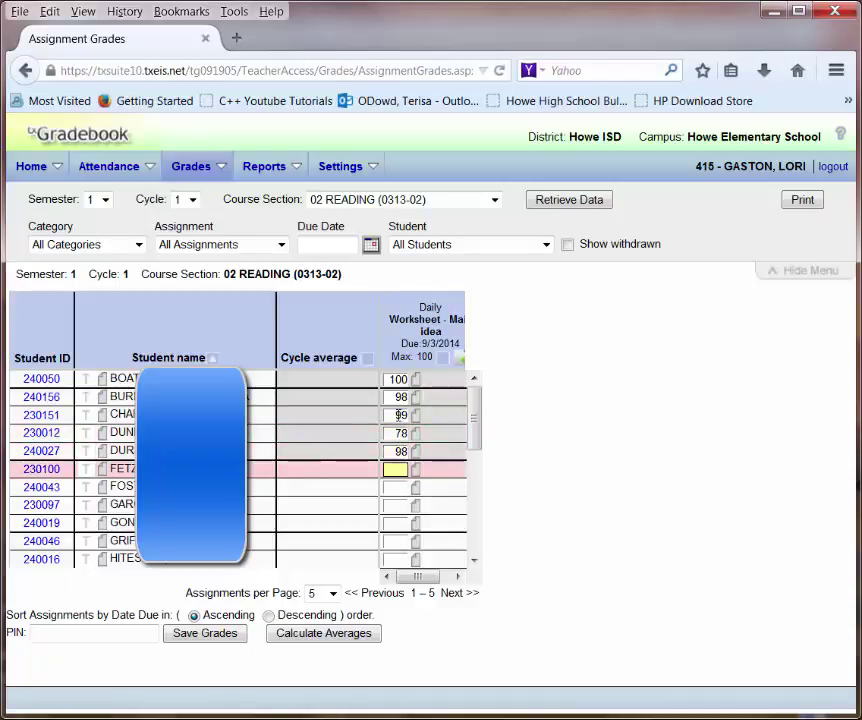
text(100)
key(Return)
text(10)
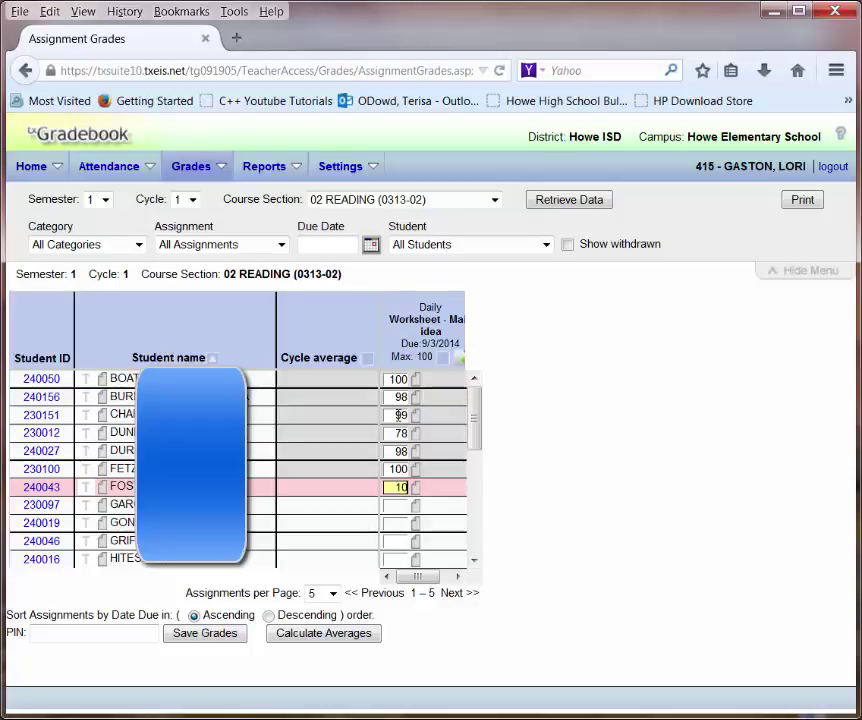
key(Return)
text(10)
key(Return)
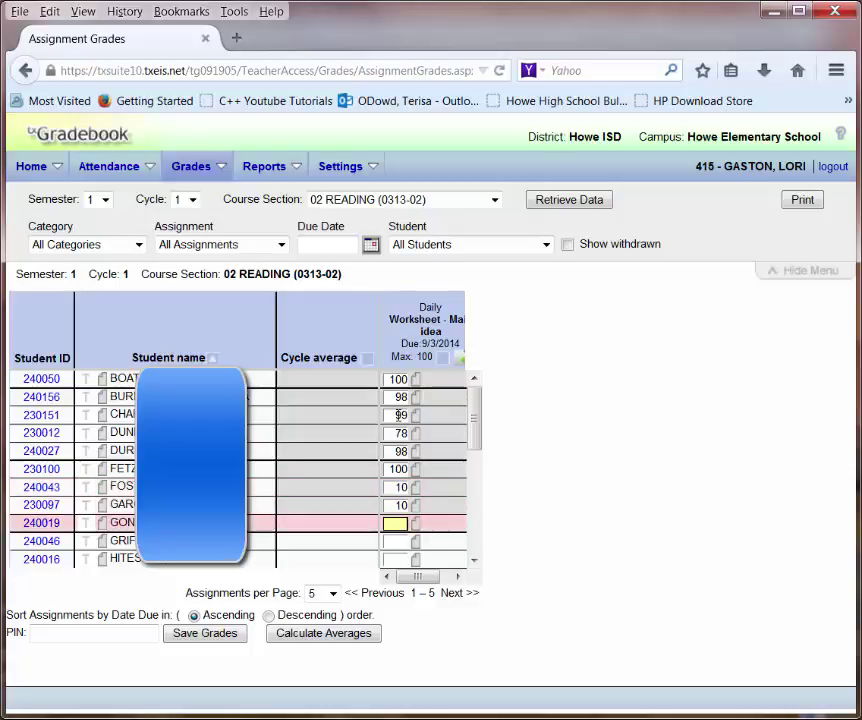
text(100)
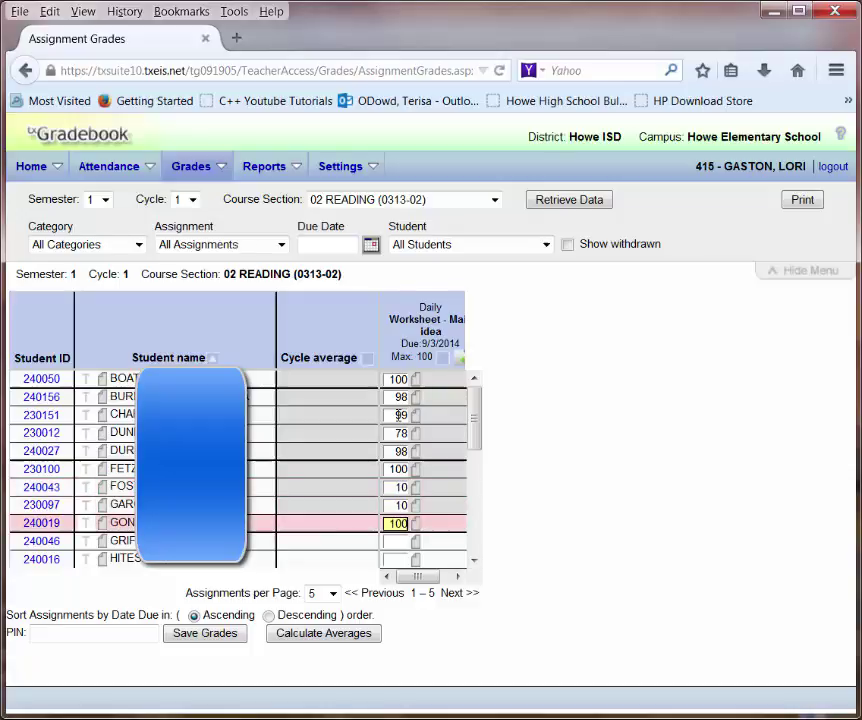
key(Return)
text(32)
key(Return)
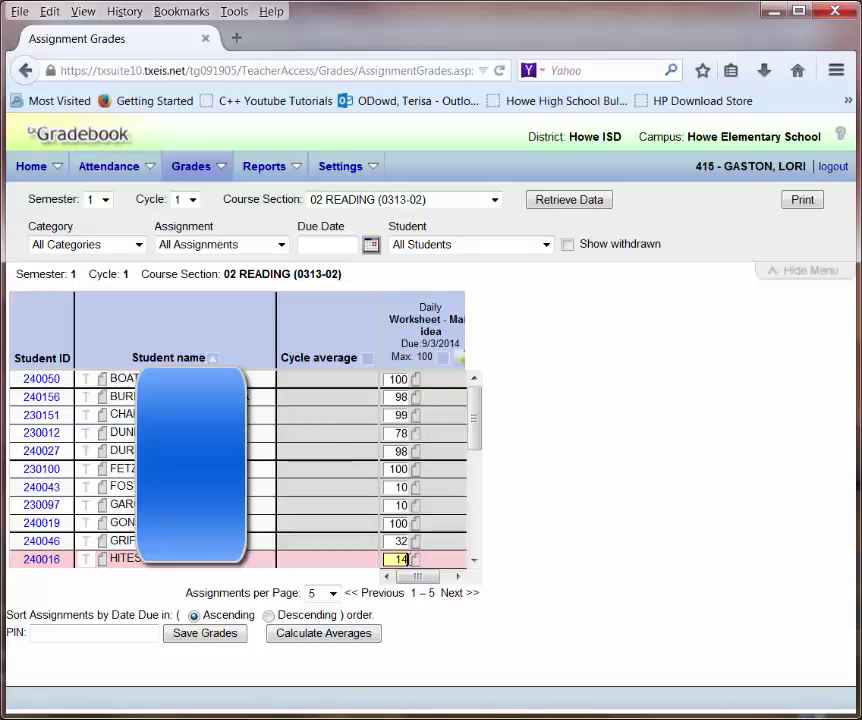
- Enter the PIN and save the grades for the reading section's "Worksheet - Main idea" assignment
click(73, 633)
text(•)
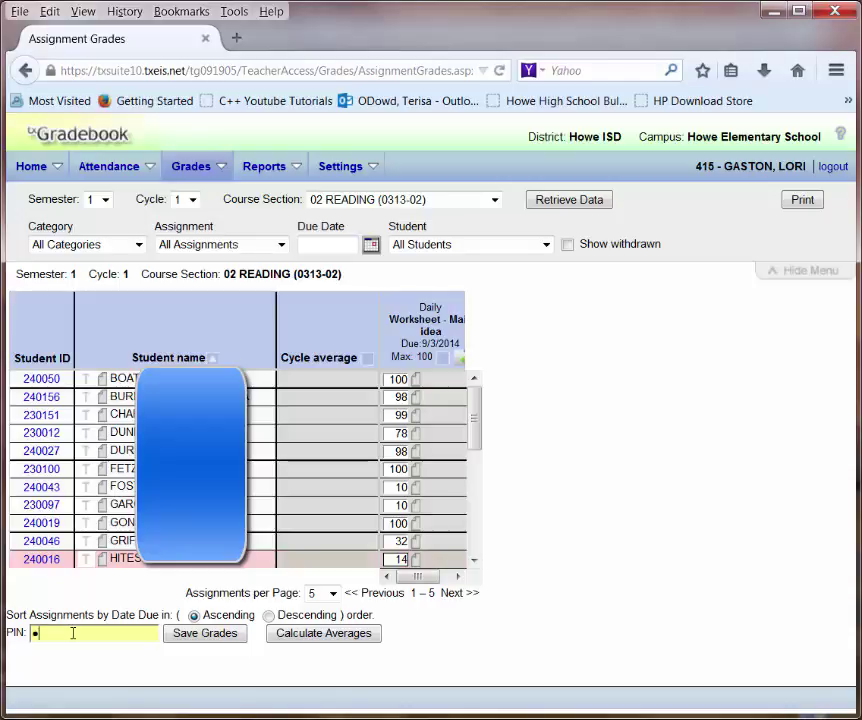
text(••)
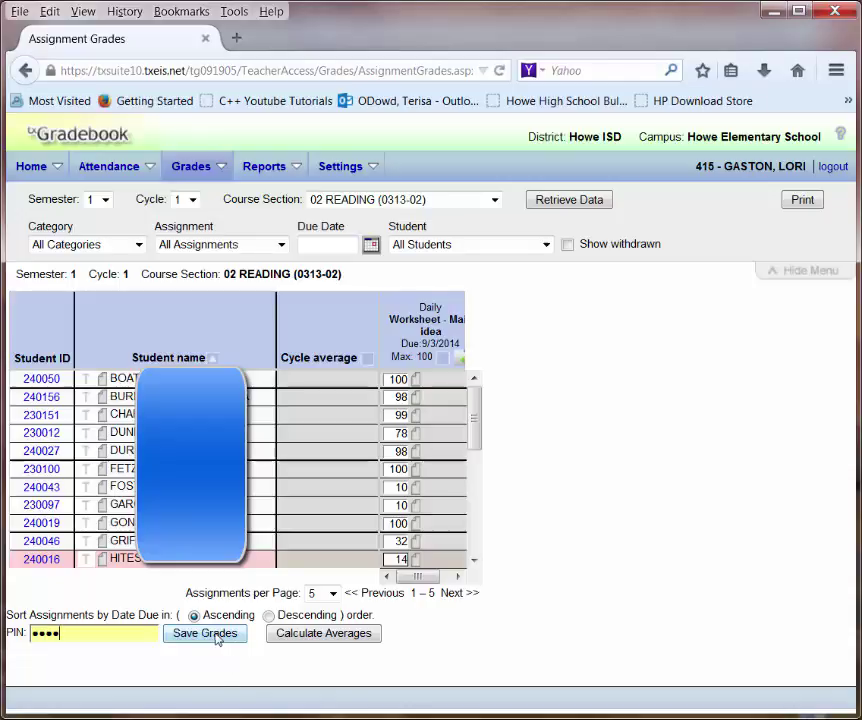
click(214, 636)
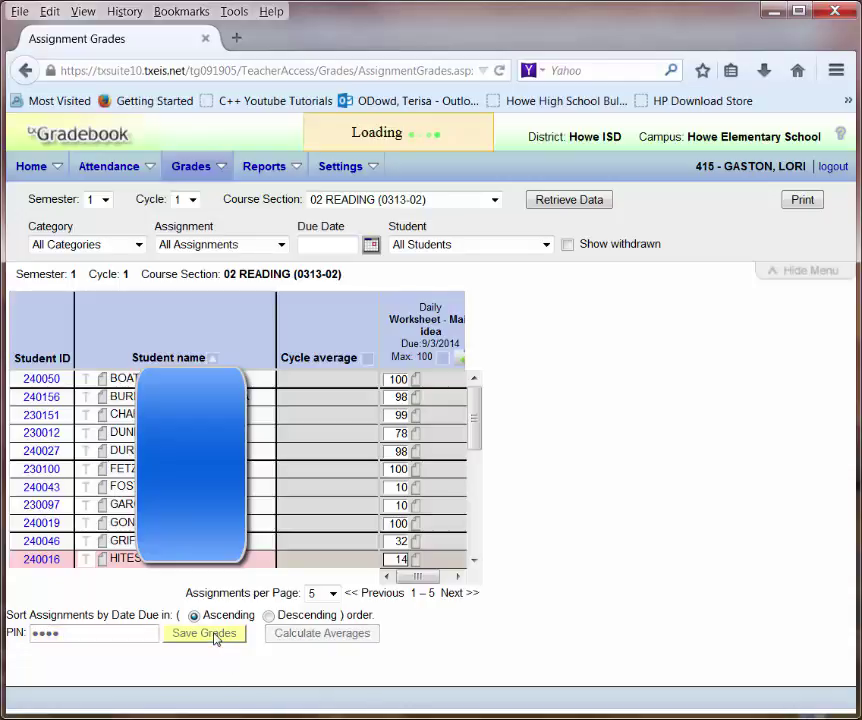